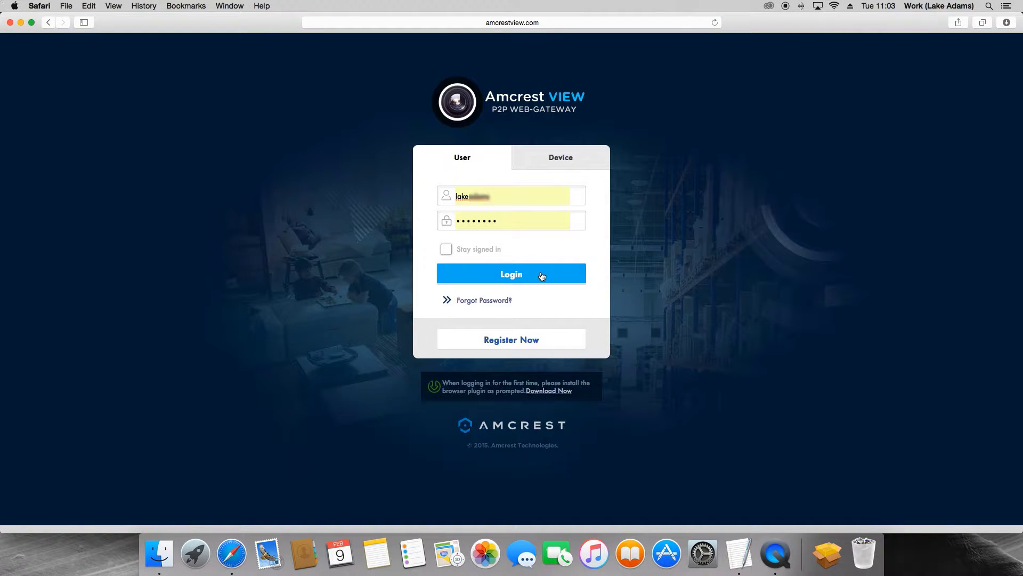
Log in to the Amcrest View account to reach the empty device list
click(542, 275)
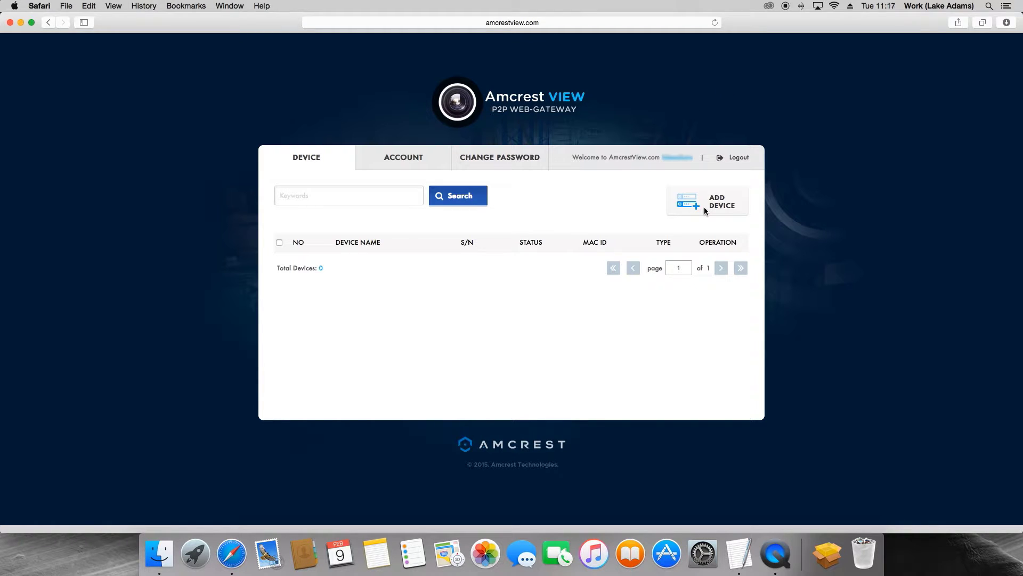
Add device camera1 with the pasted serial number, username admin and the device password
click(705, 210)
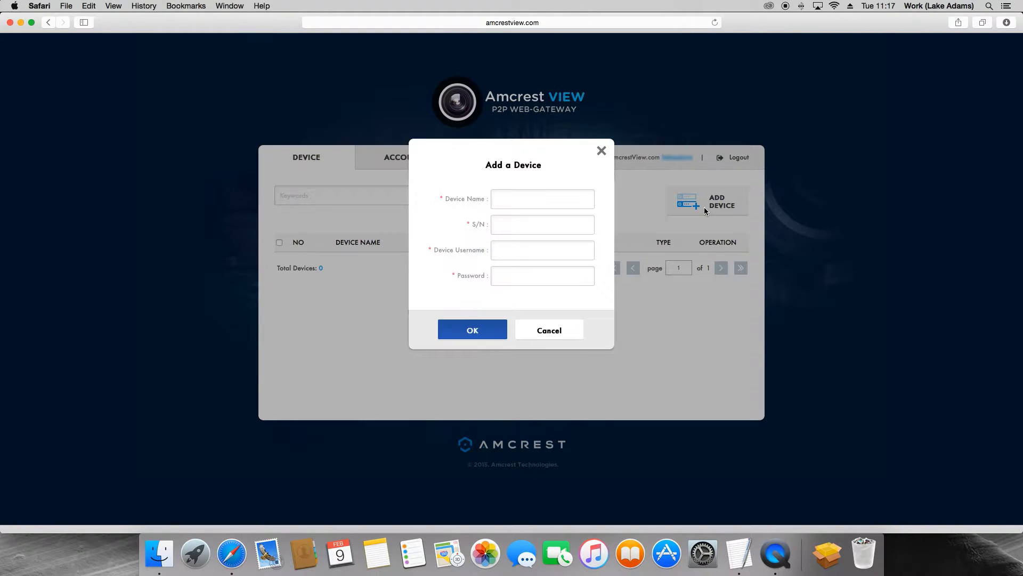
click(551, 198)
text(camera1)
key(Tab)
key(super+v)
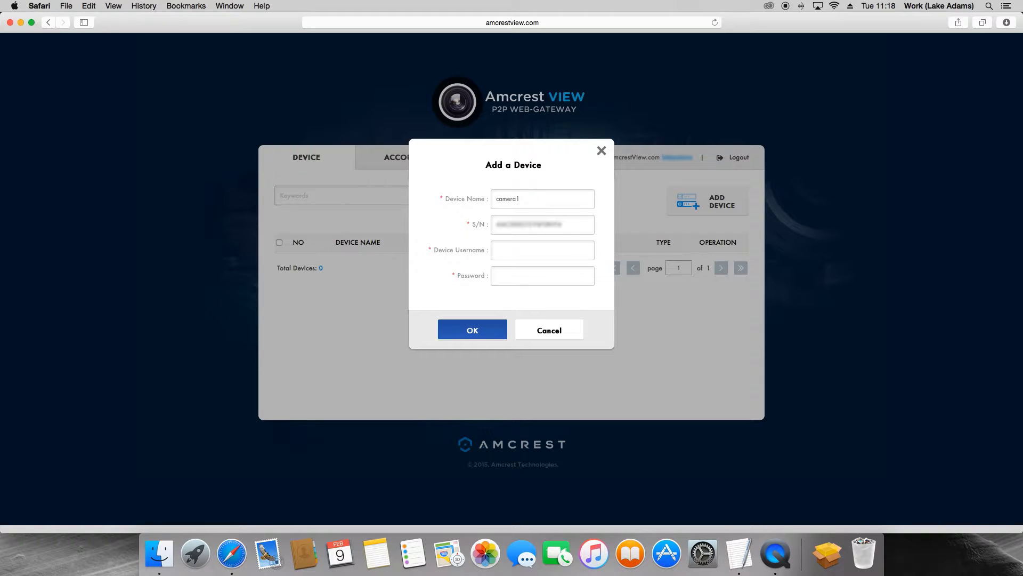
click(538, 246)
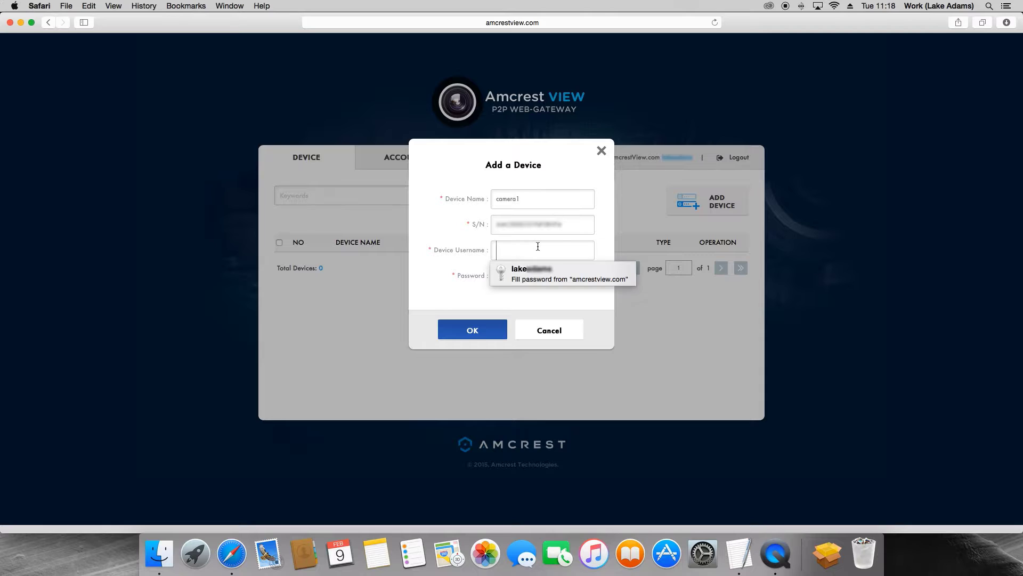
text(admin)
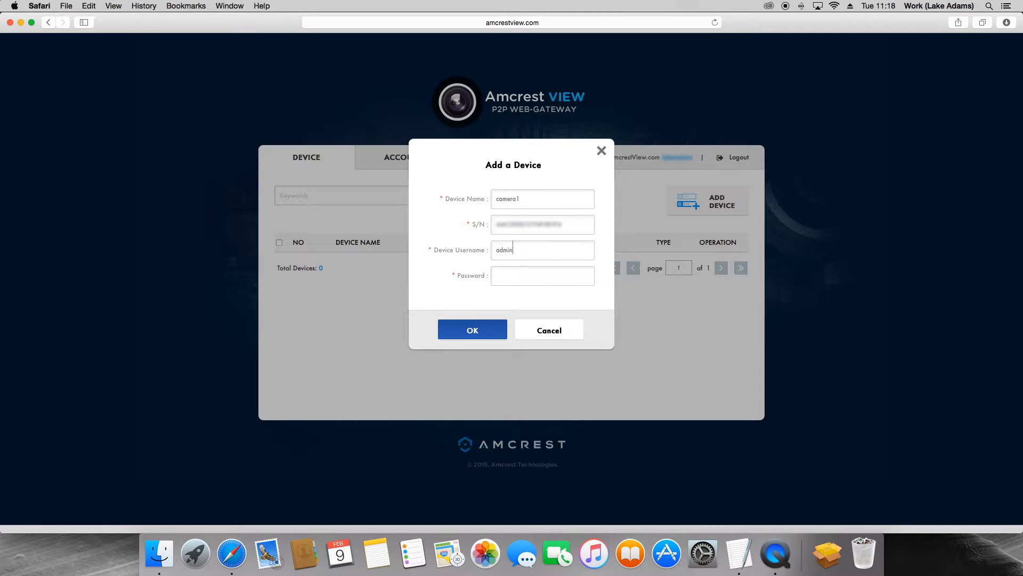
click(542, 276)
text(admin)
click(492, 332)
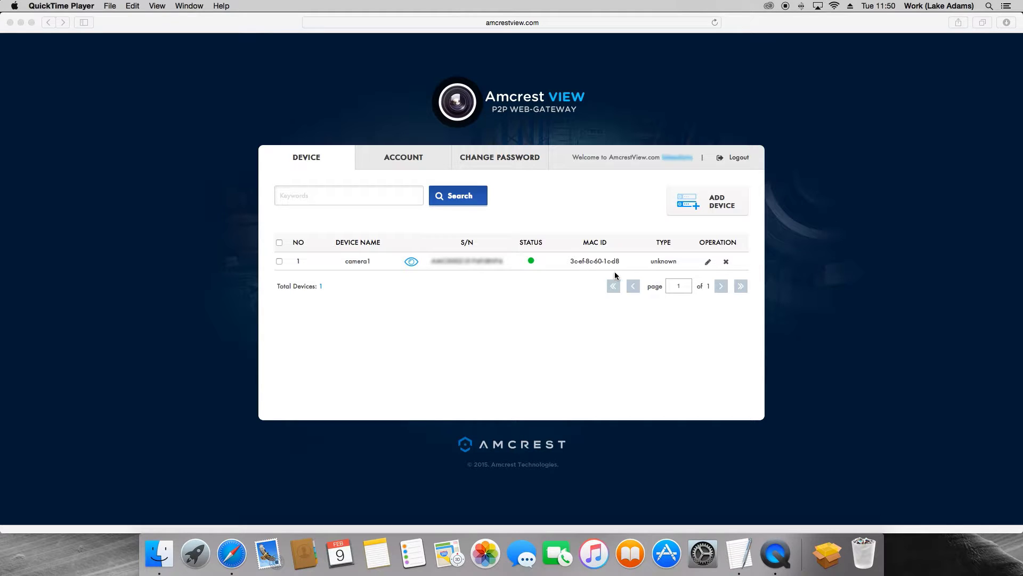
click(708, 265)
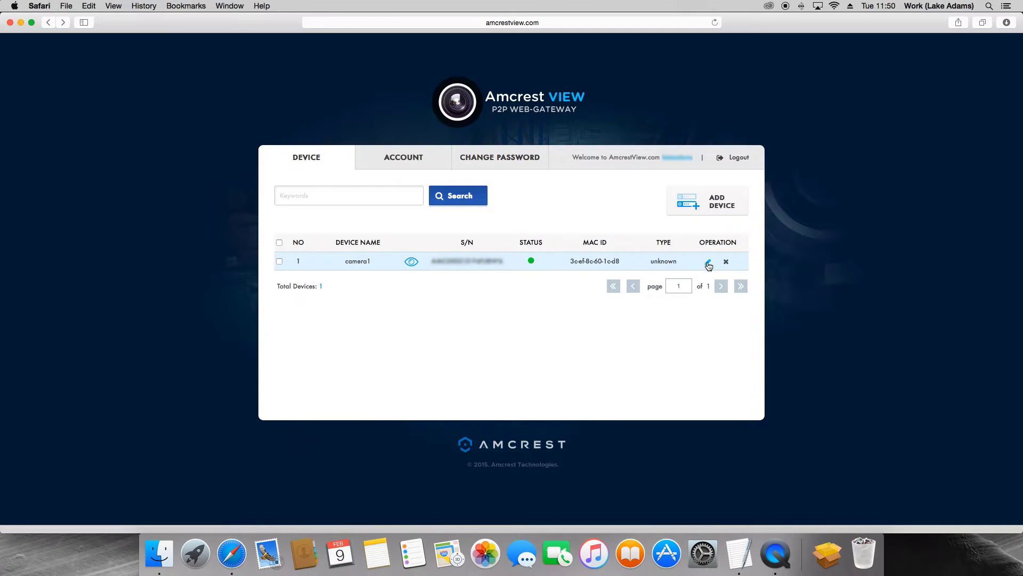
click(709, 263)
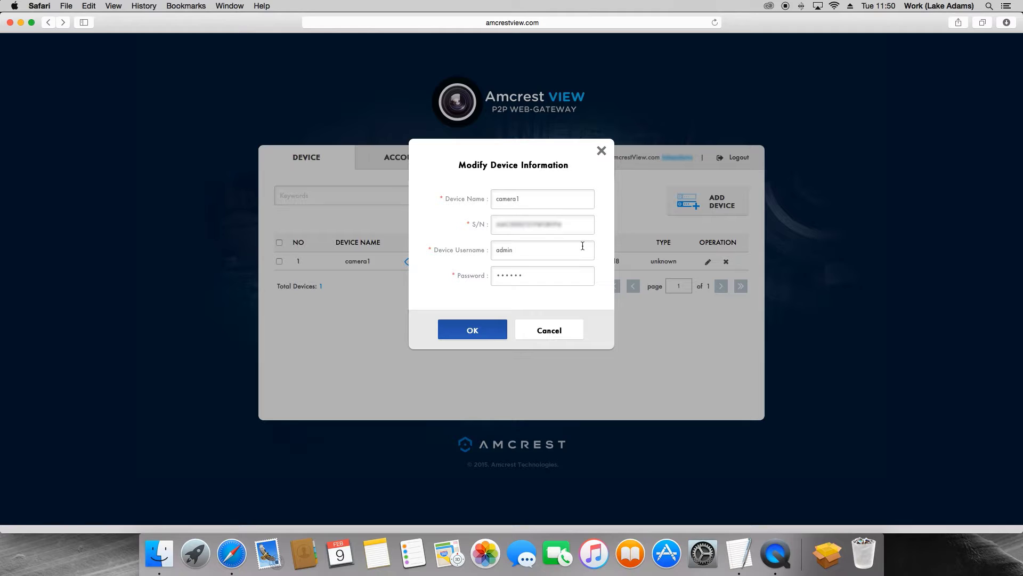
click(601, 151)
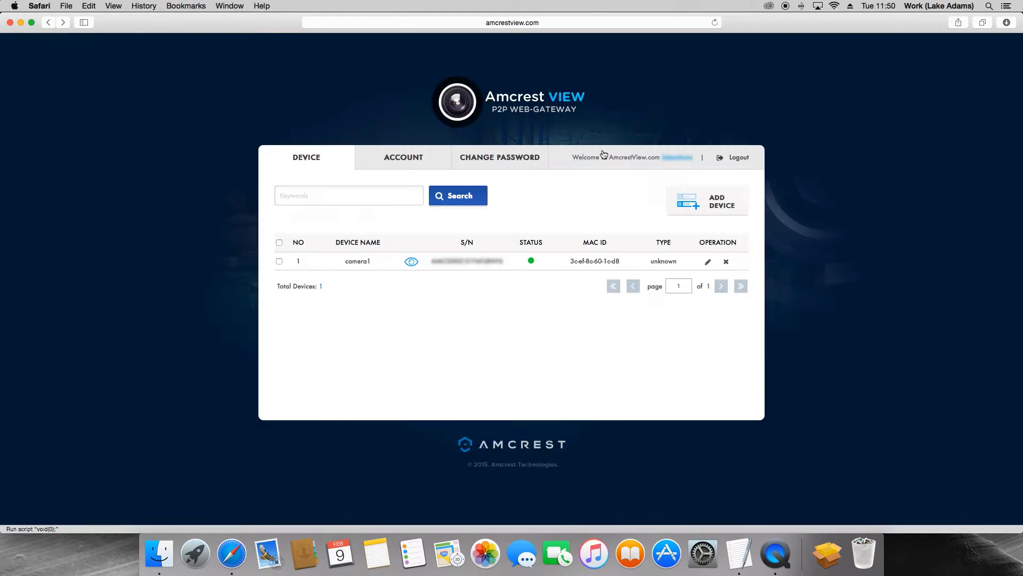
click(726, 262)
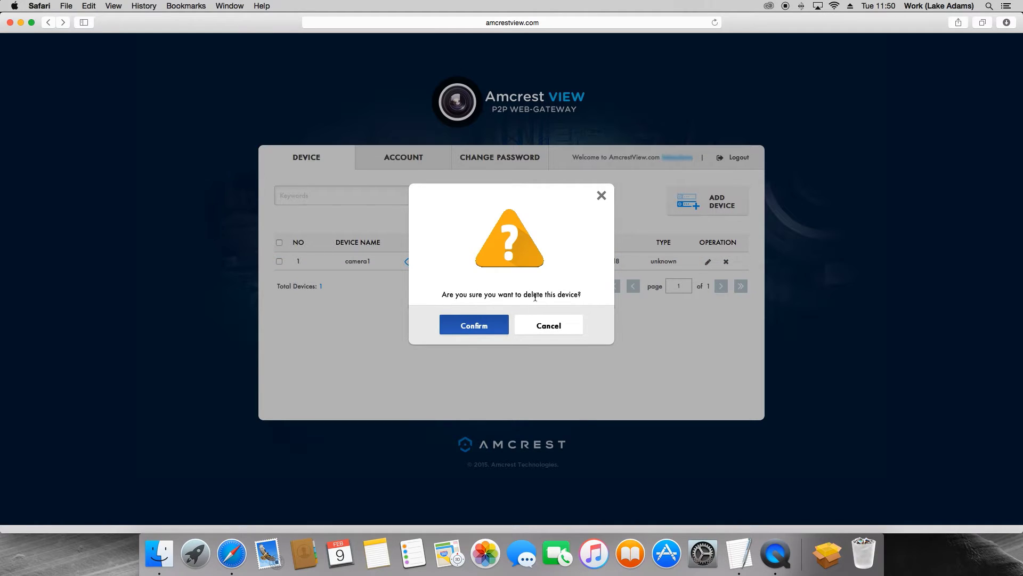
Cancel the deletion of camera1 so it stays in the device list
click(527, 324)
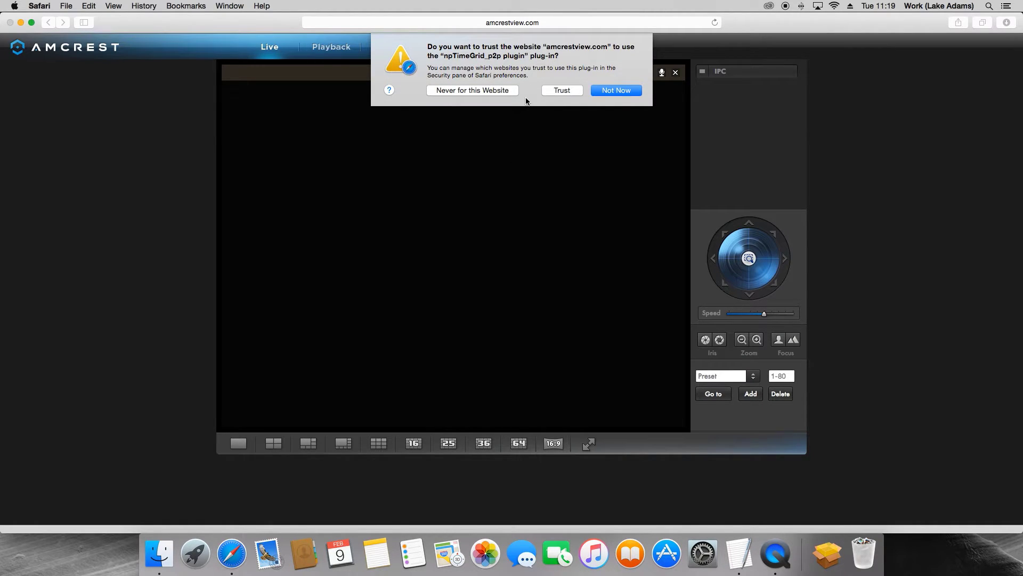
Trust the npTimeGrid_p2p plug-in and resend the page so Live view reloads
click(555, 92)
click(580, 99)
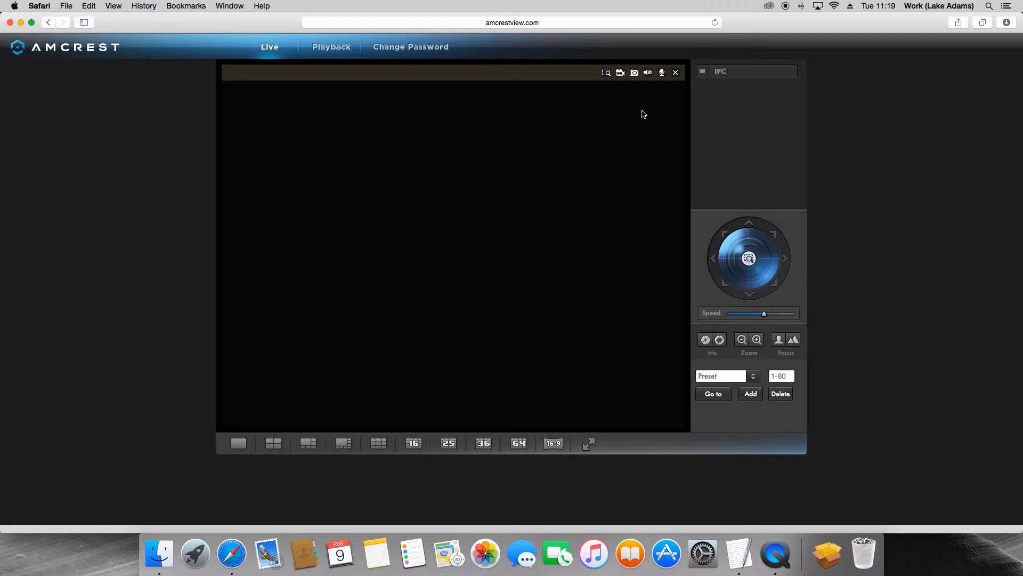
Start the IPC channel's live feed and switch it from S to M stream
click(728, 78)
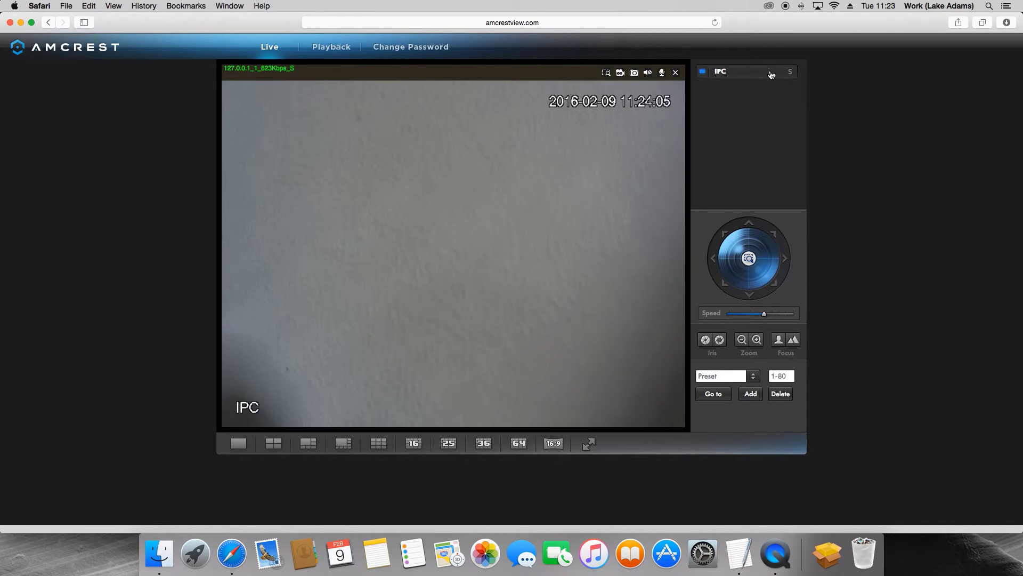
click(790, 72)
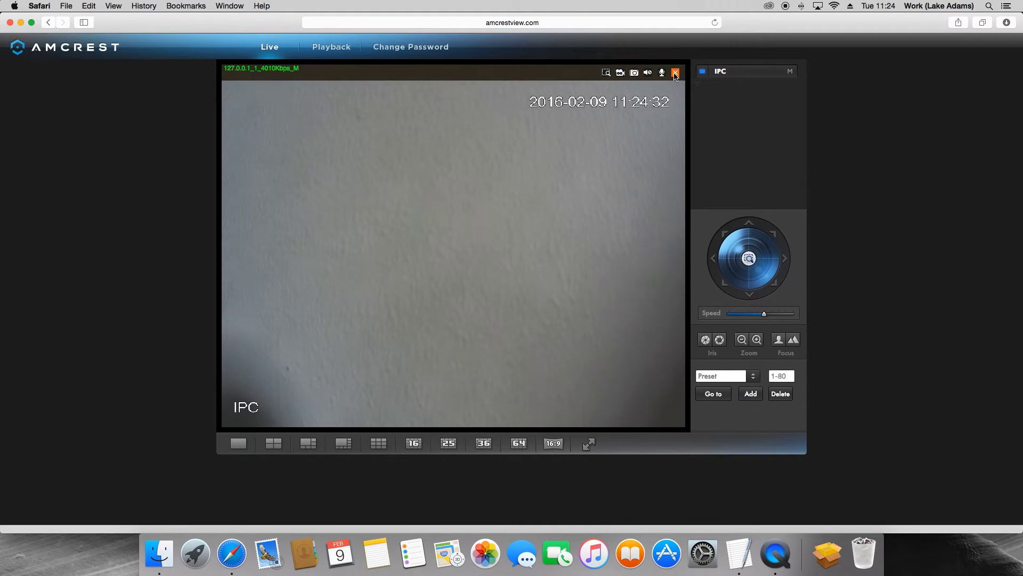
Close and reopen the IPC feed, toggle its audio, and save snapshot 20160209_112523.jpg
click(676, 73)
click(649, 74)
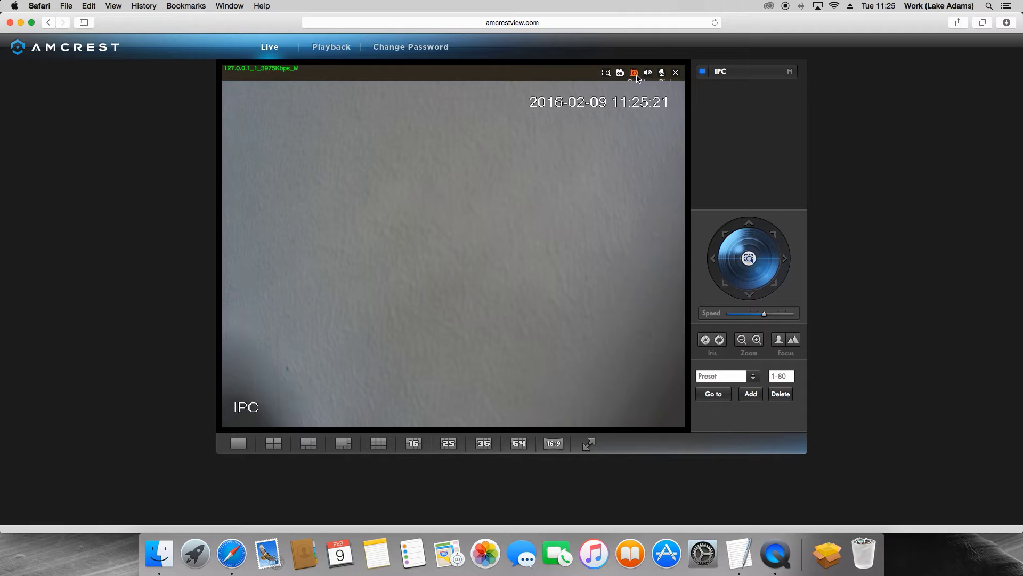
click(635, 75)
Briefly record the feed, digitally zoom into a wall area, then return to full frame
click(621, 74)
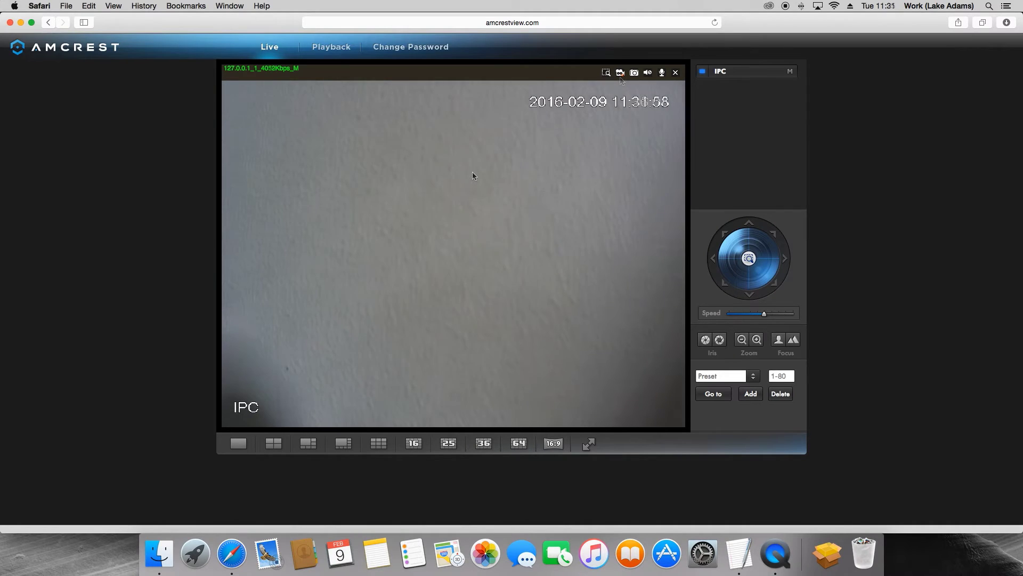
click(620, 73)
click(606, 74)
drag(299, 123, 398, 237)
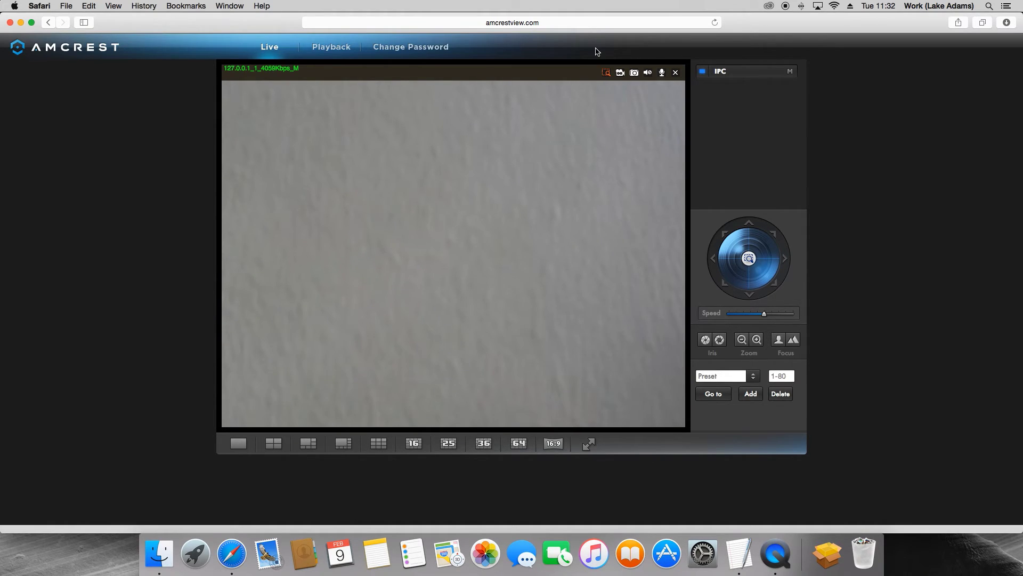
click(606, 72)
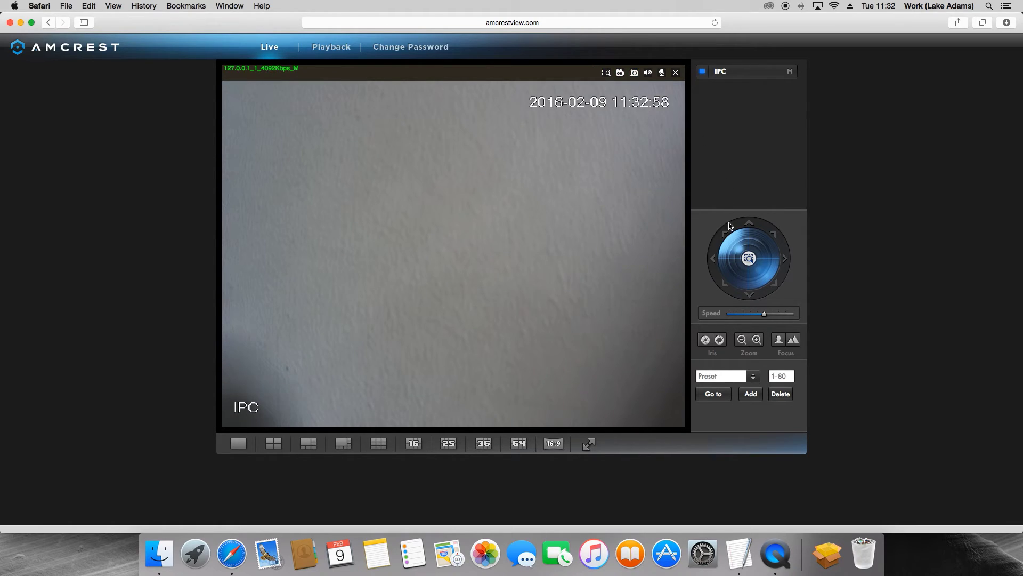
Pan the camera left, right and left again, then tilt up and down onto the wall
click(718, 259)
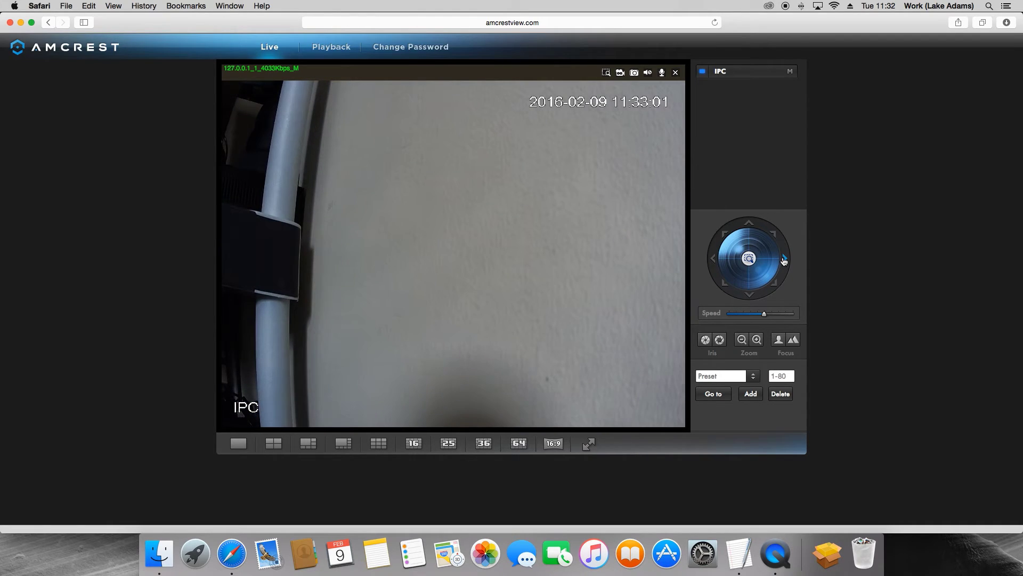
click(784, 260)
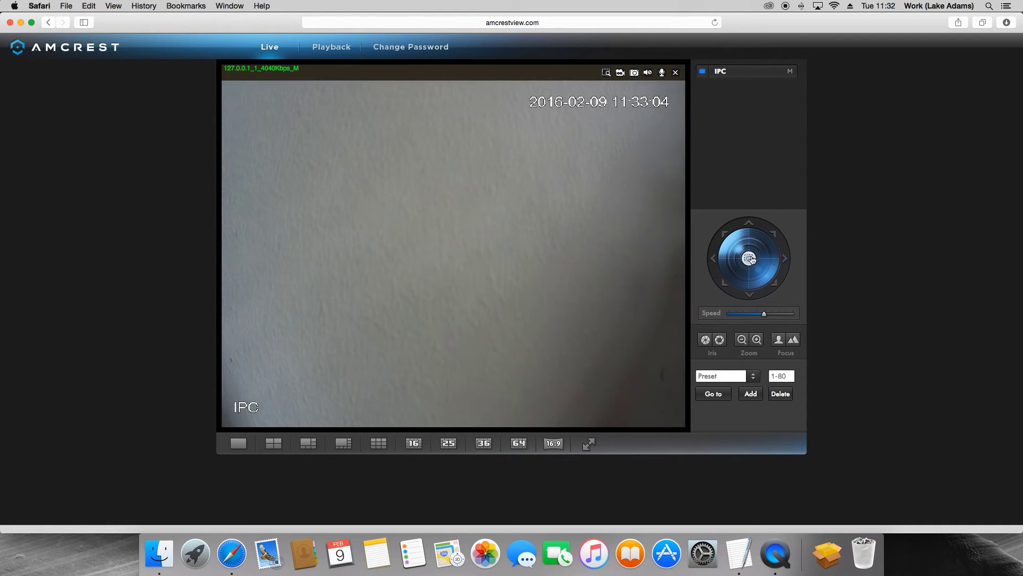
click(712, 260)
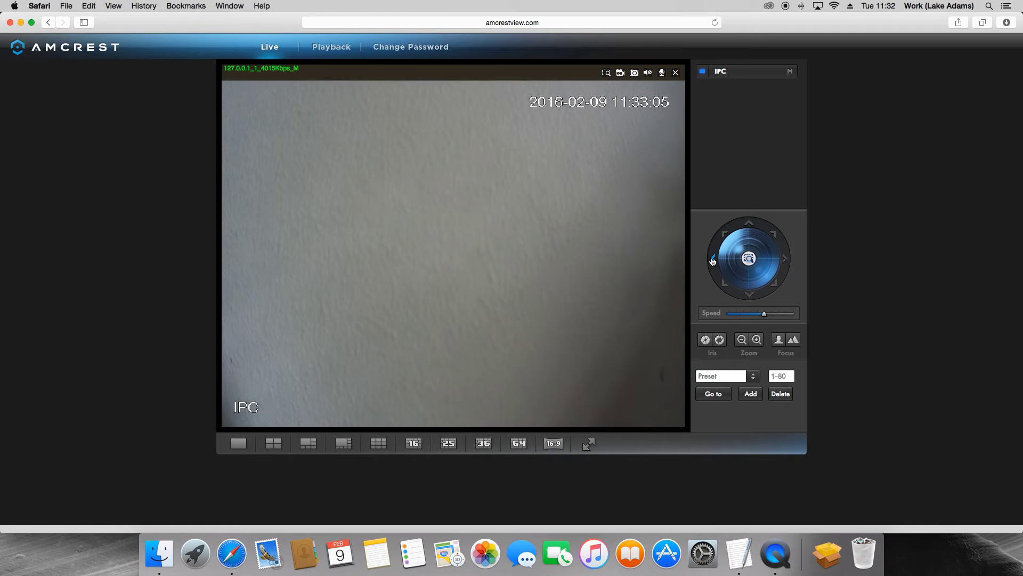
click(749, 224)
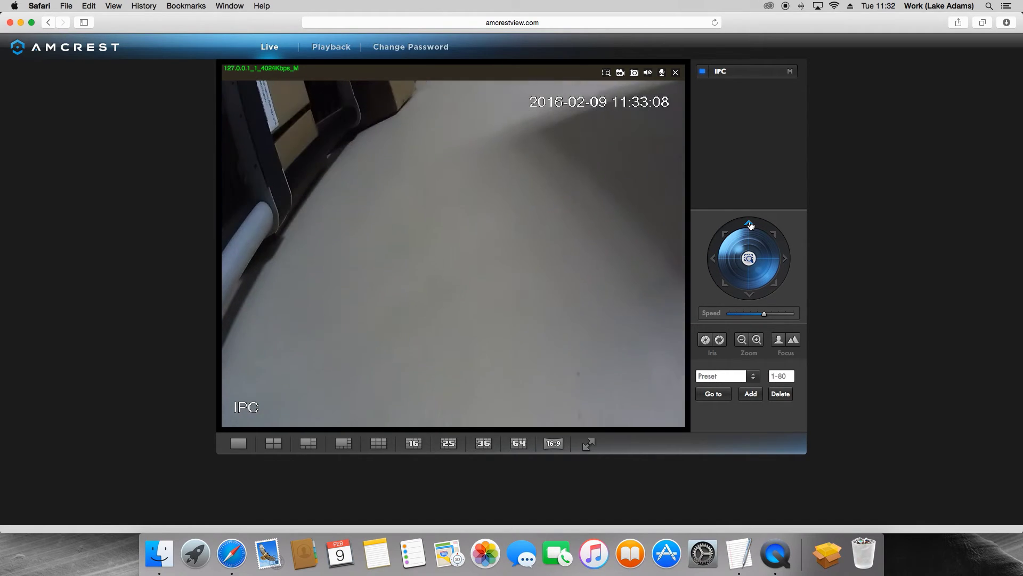
click(748, 295)
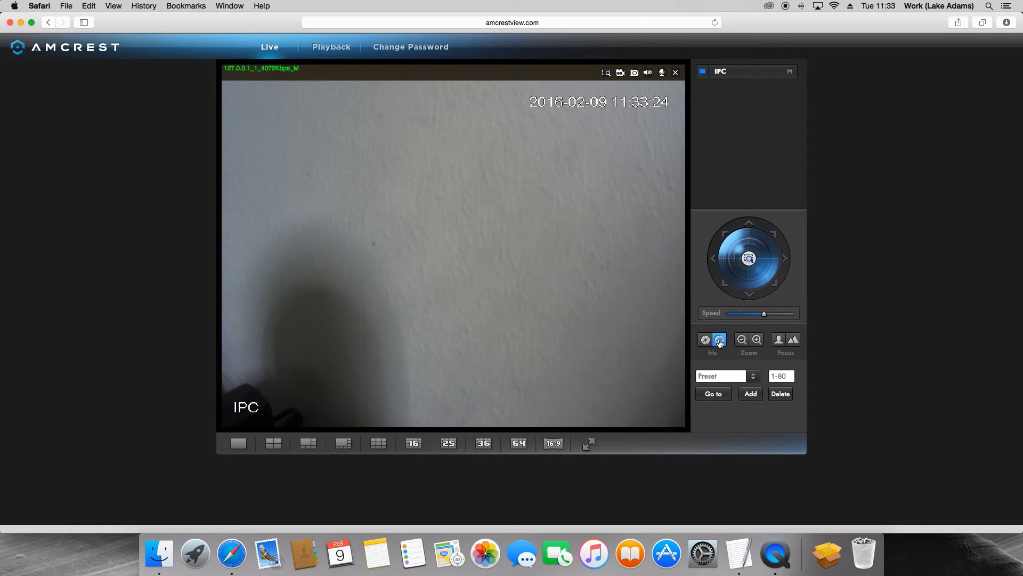
click(758, 342)
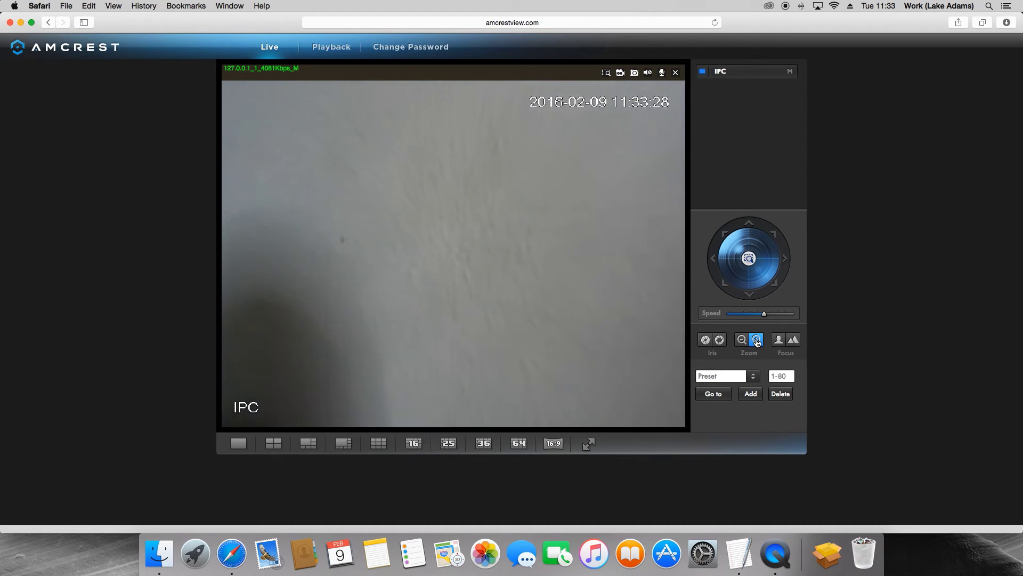
click(742, 342)
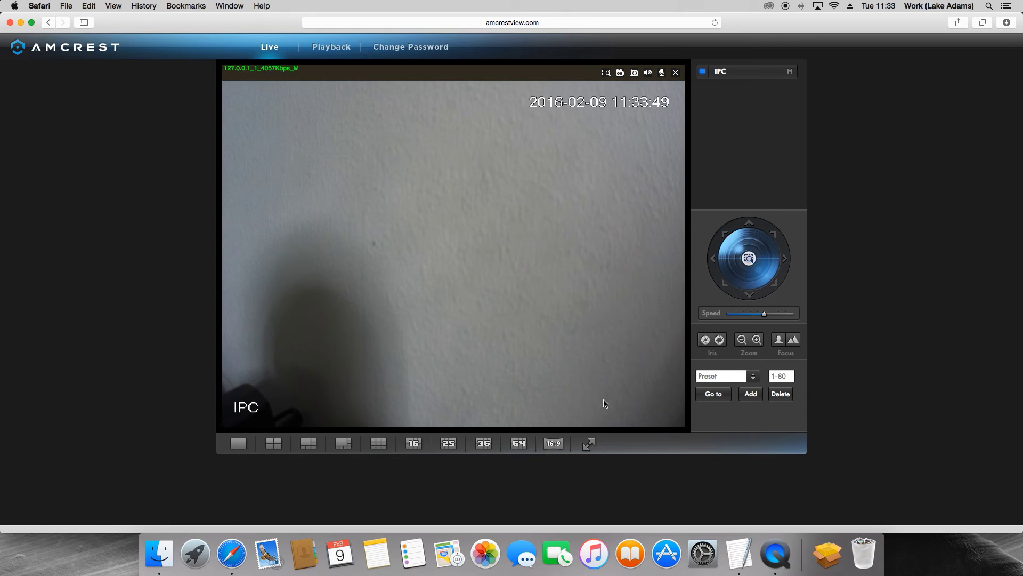
Cycle the viewer through 4, 6, 9, 16, 25, 36 and 64-pane layouts, then set 16:9
click(270, 445)
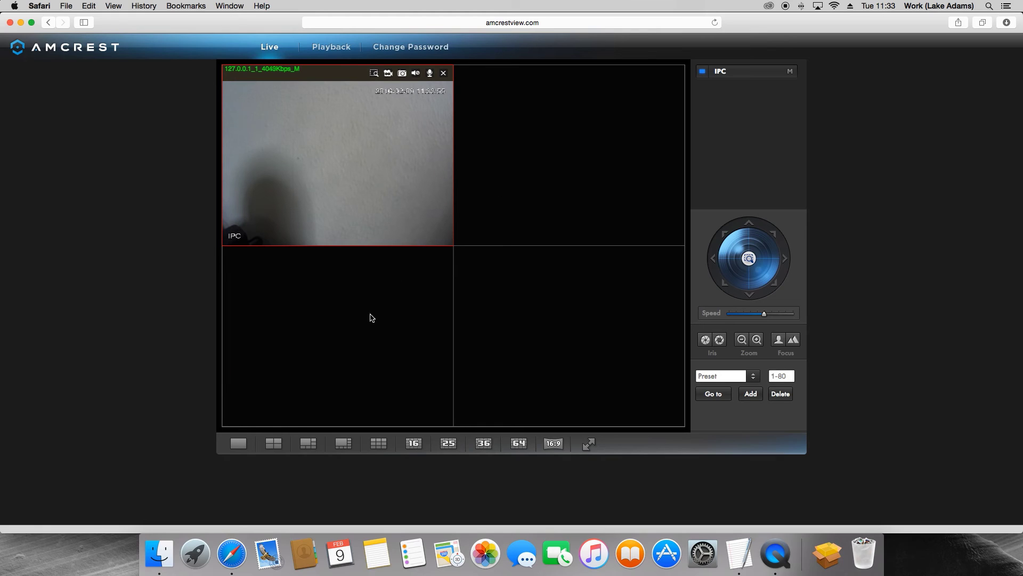
click(310, 443)
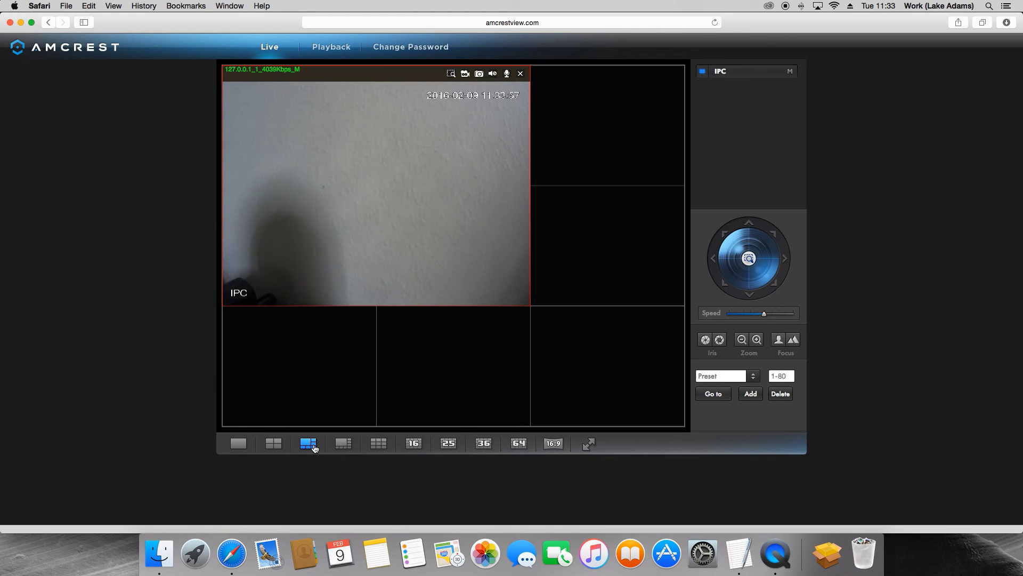
click(378, 443)
click(414, 446)
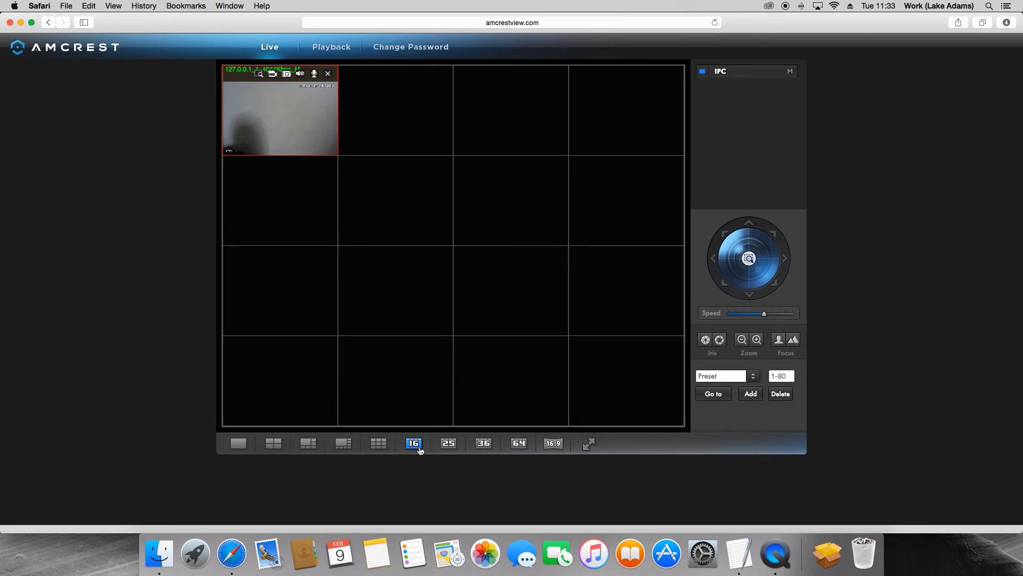
click(446, 447)
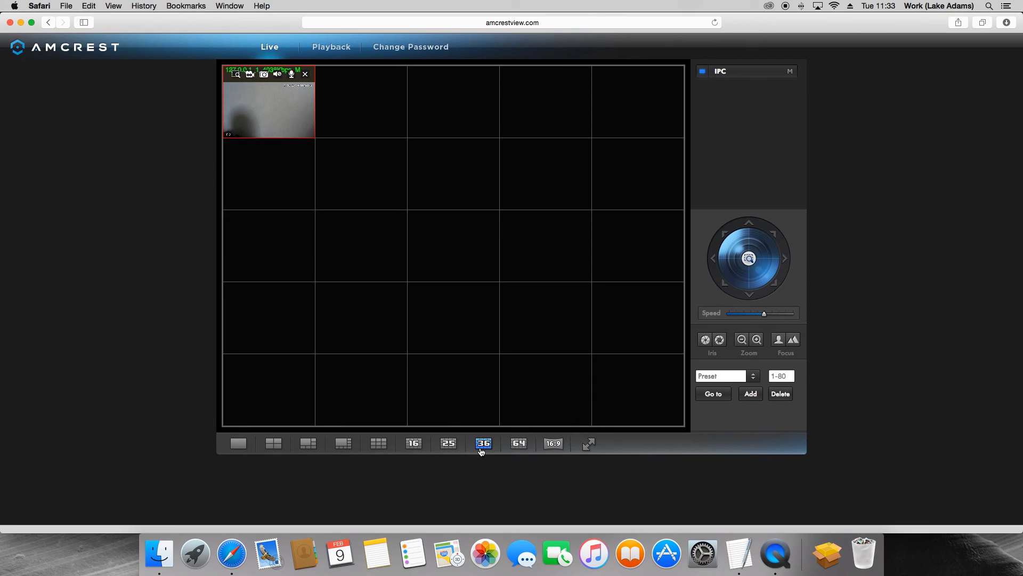
click(481, 451)
click(516, 450)
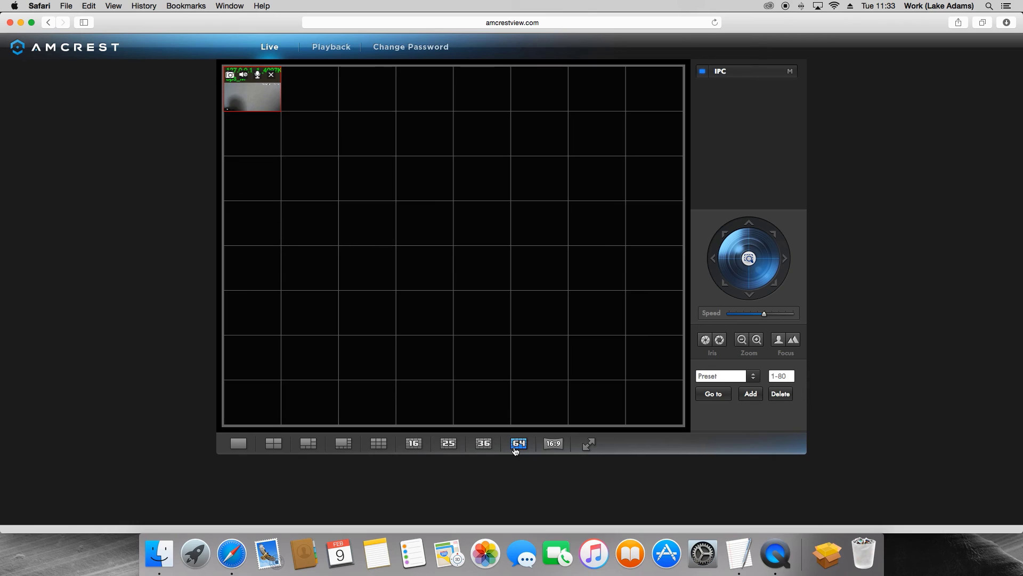
click(546, 449)
click(239, 444)
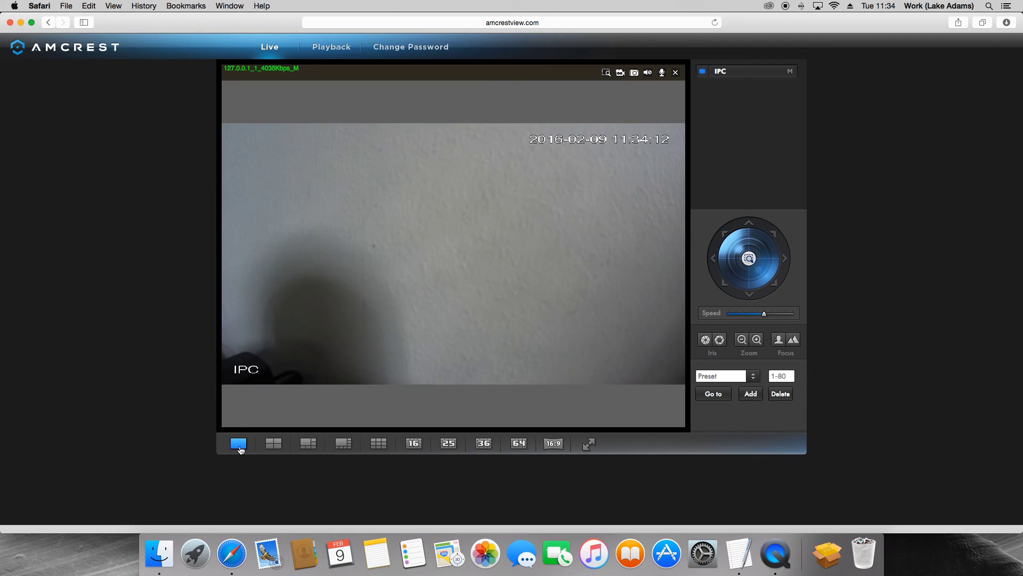
click(561, 444)
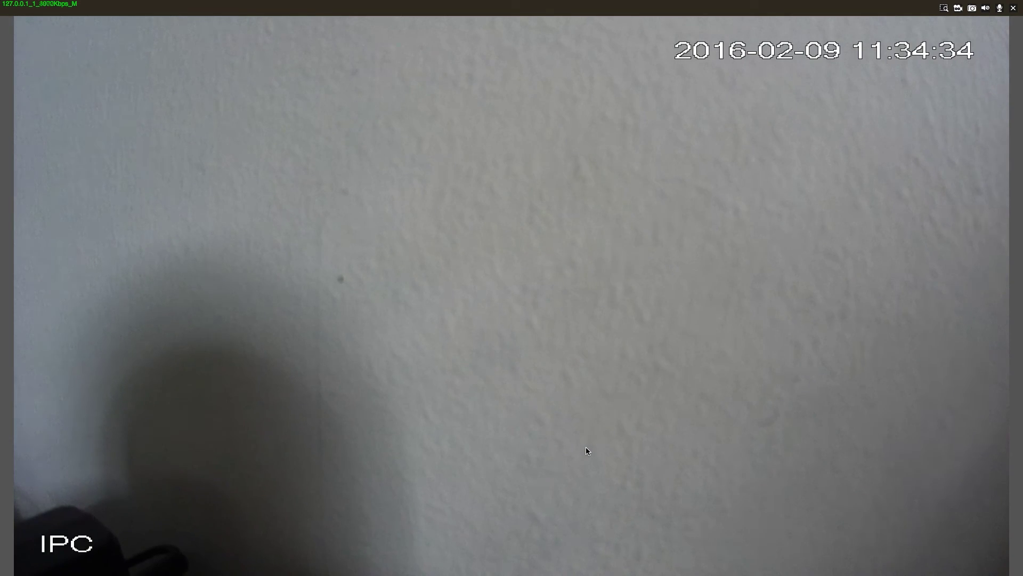
double_click(587, 451)
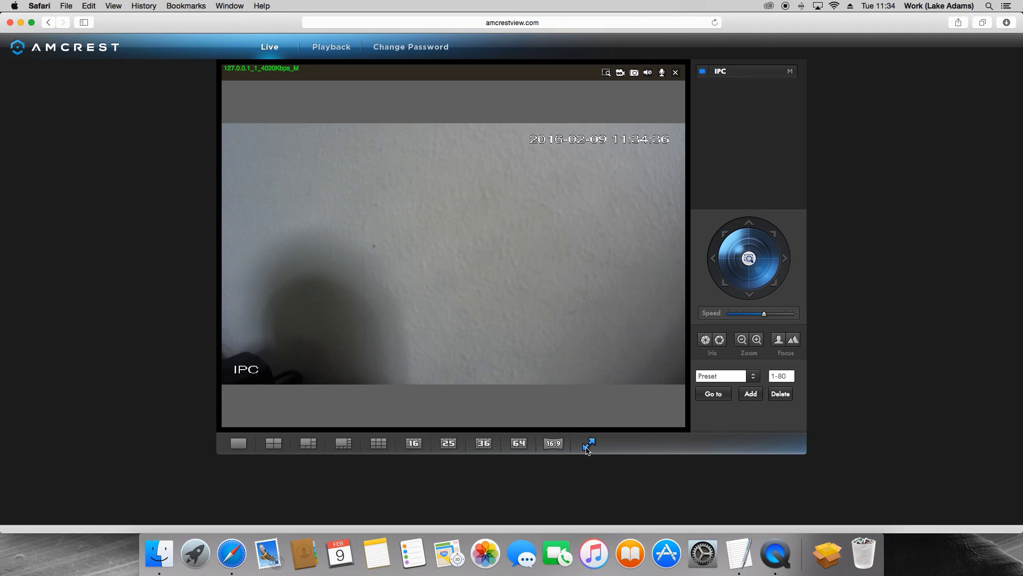